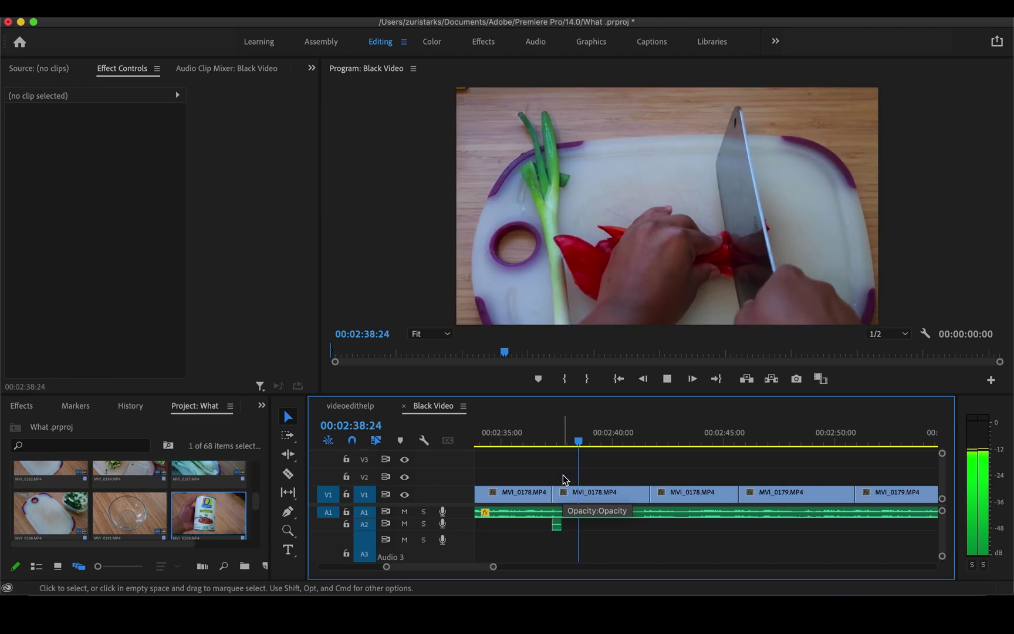
key("space")
Play the sequence briefly, then park the playhead at 00:02:37:16.
left_click(555, 444)
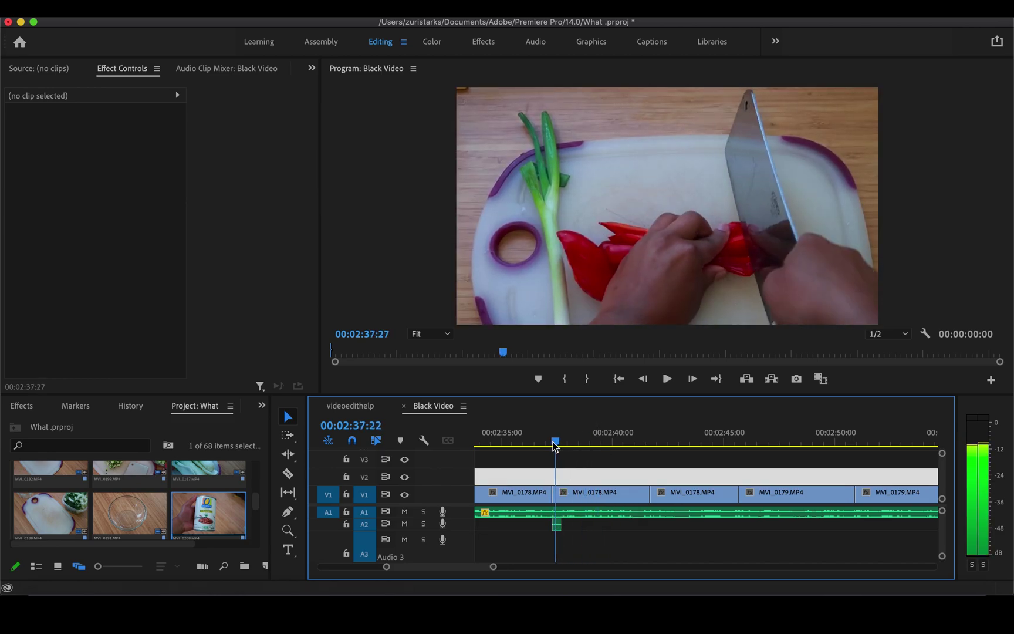
left_click_drag(555, 445, 552, 446)
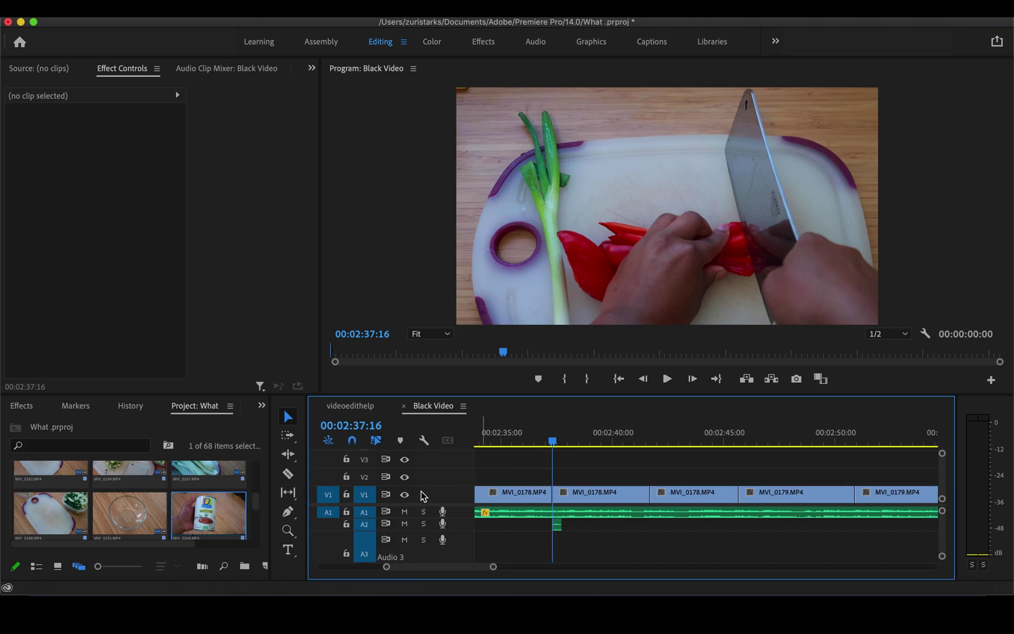
Place MVI_0208 at 00:02:37:16 with video on V3 and audio on A3.
left_click_drag(232, 510, 561, 507)
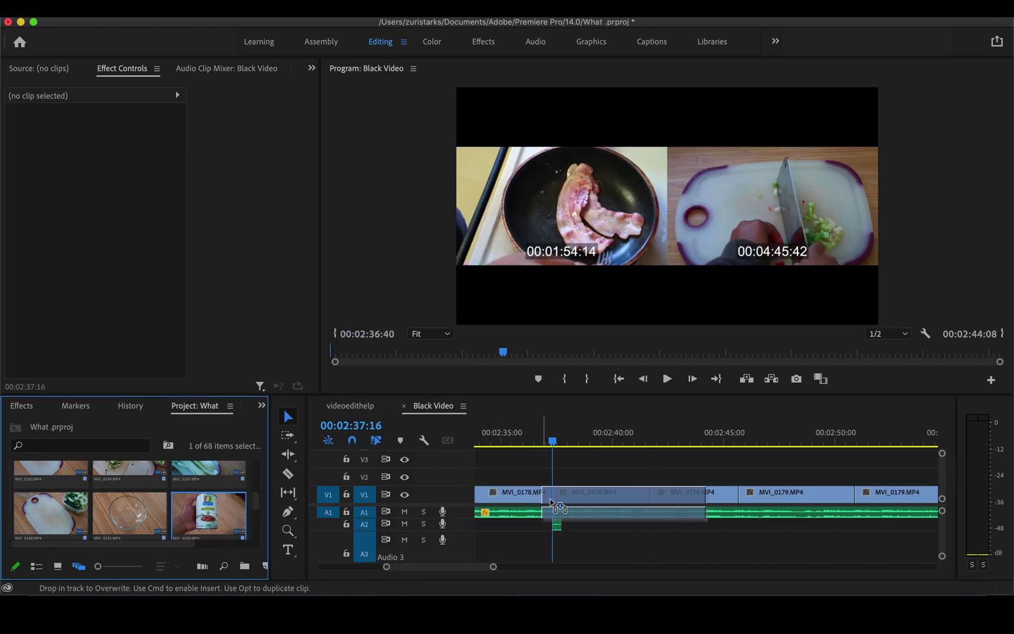
left_click_drag(561, 494, 563, 466)
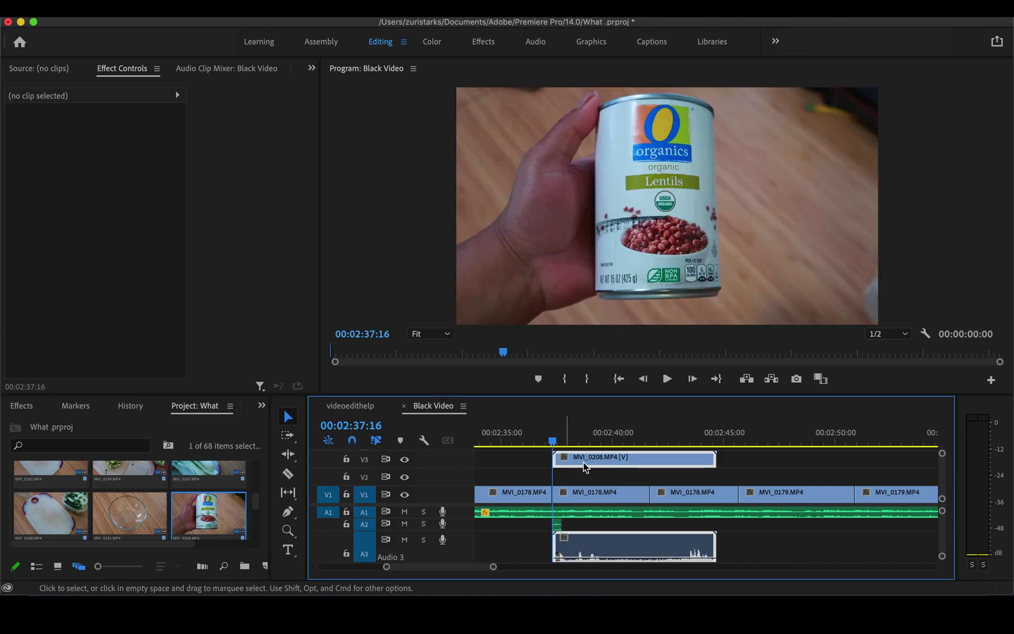
right_click(583, 462)
scroll(648, 587, "down", 2)
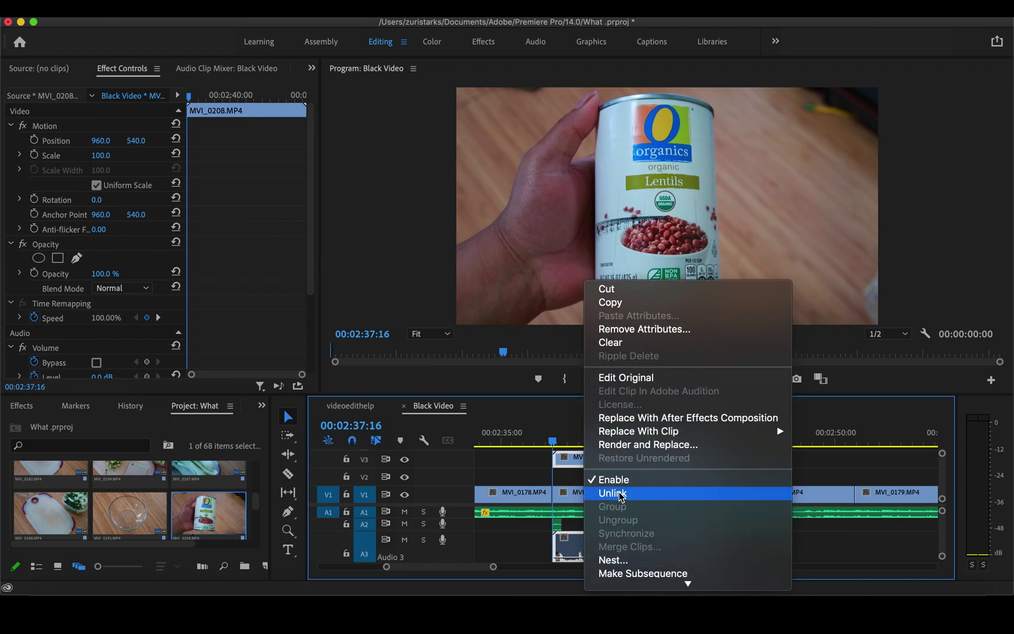
Unlink MVI_0208 and delete its separate audio clip from A3.
left_click(619, 493)
left_click(590, 548)
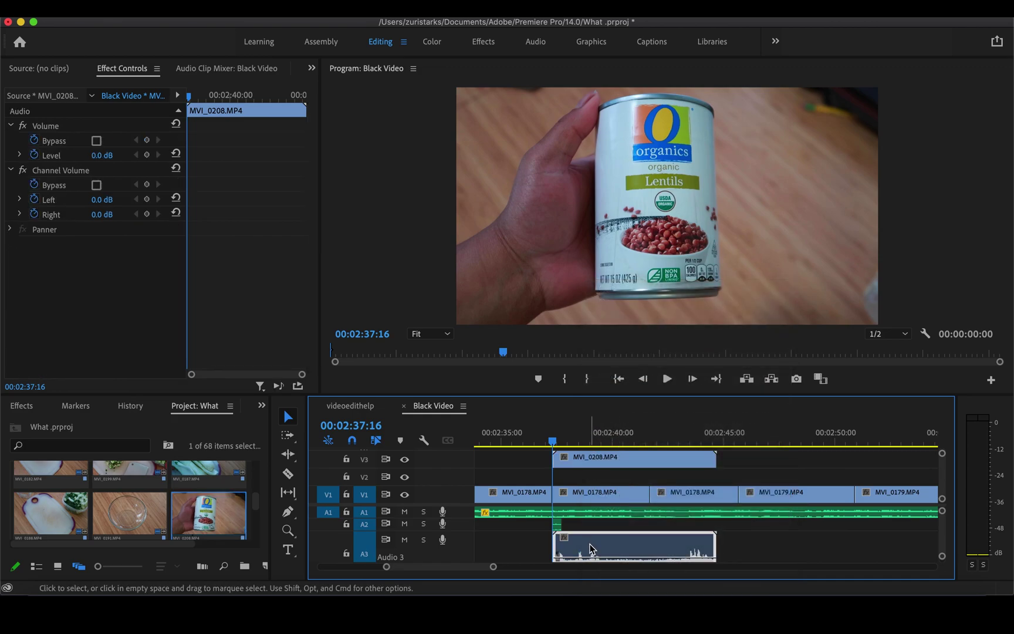
key("Delete")
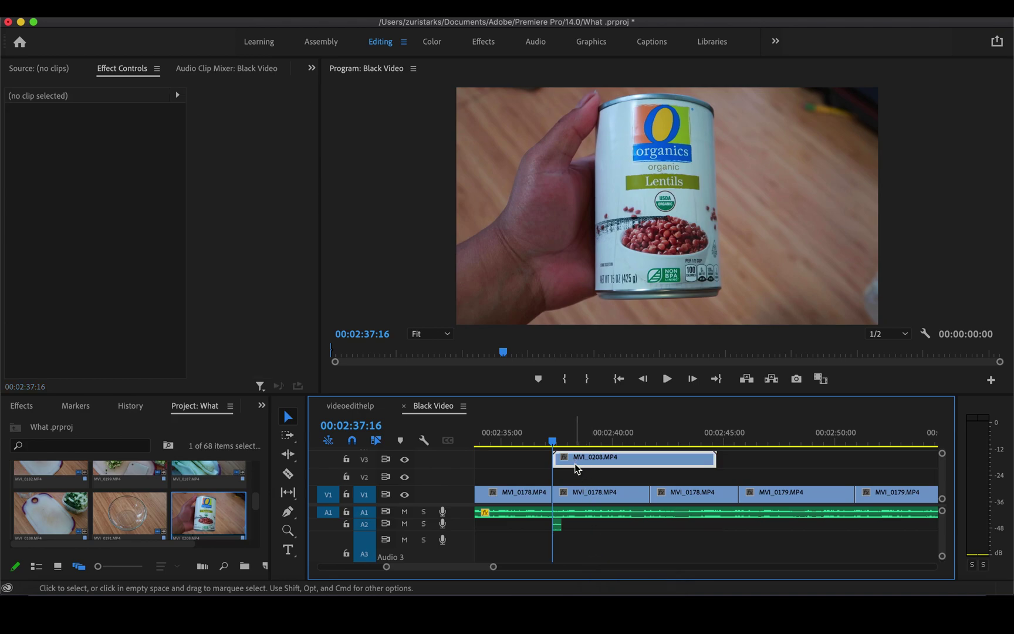
Move the MVI_0208 video to V2, preview it, then delete it and reset the playhead.
left_click_drag(576, 460, 576, 476)
key("space")
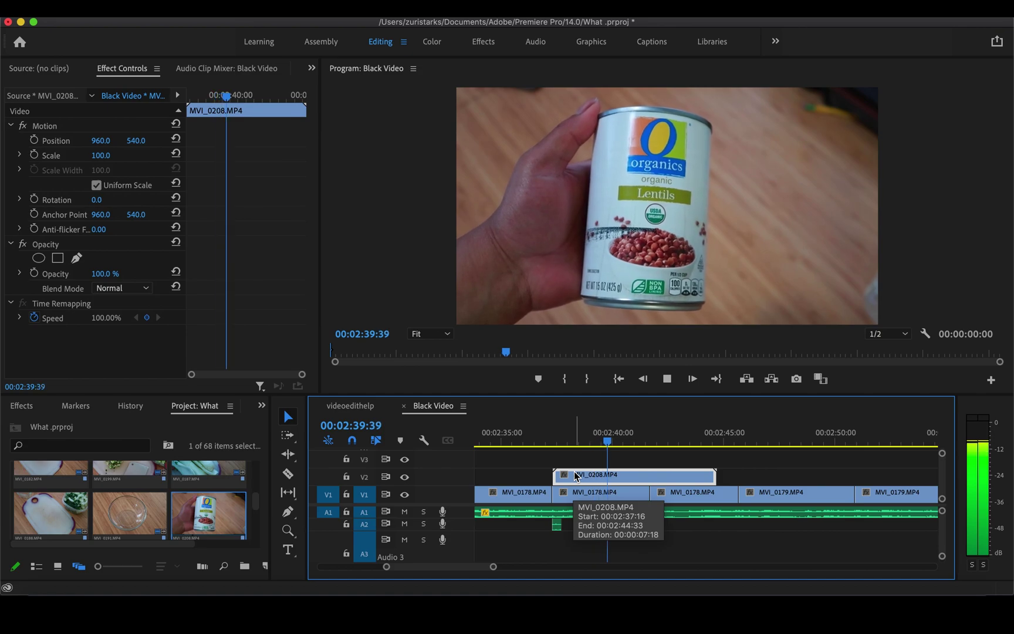
key("space")
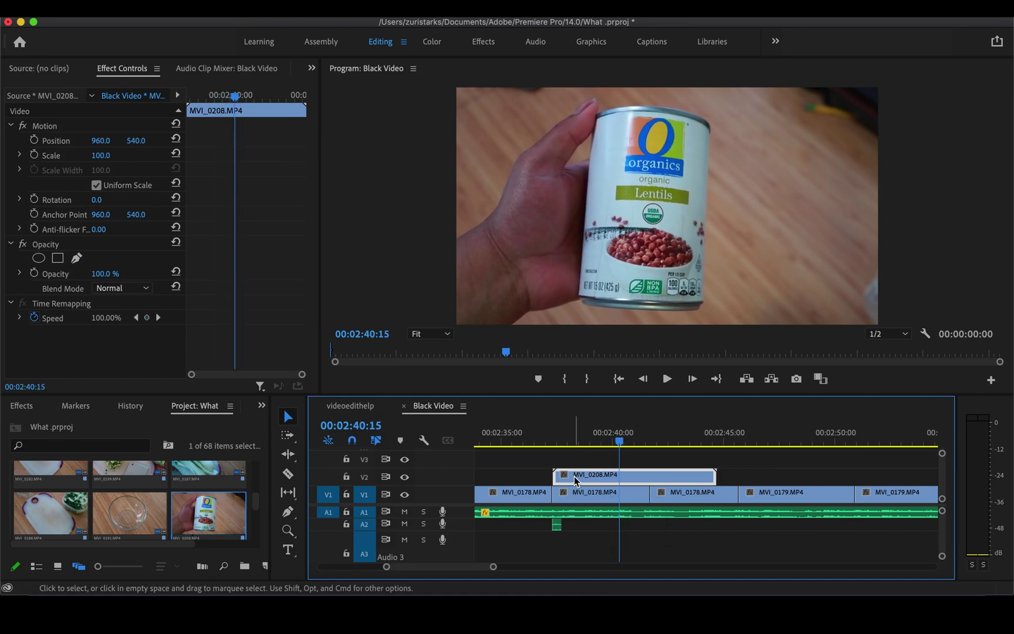
key("Delete")
key("Up")
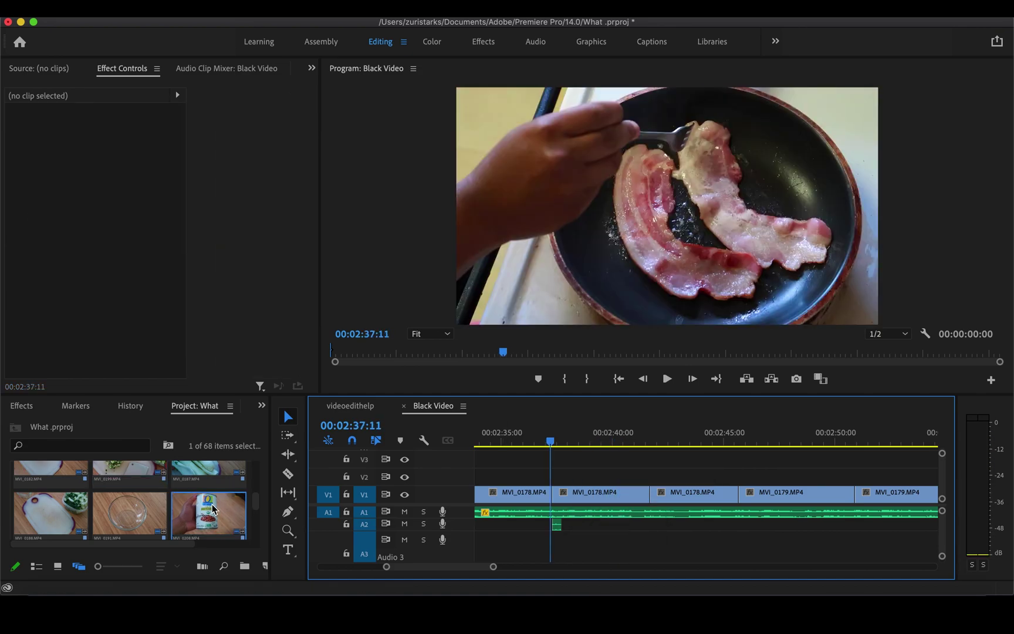
Place MVI_0208 again on V3 and A3 at 00:02:37:11.
left_click_drag(211, 505, 564, 486)
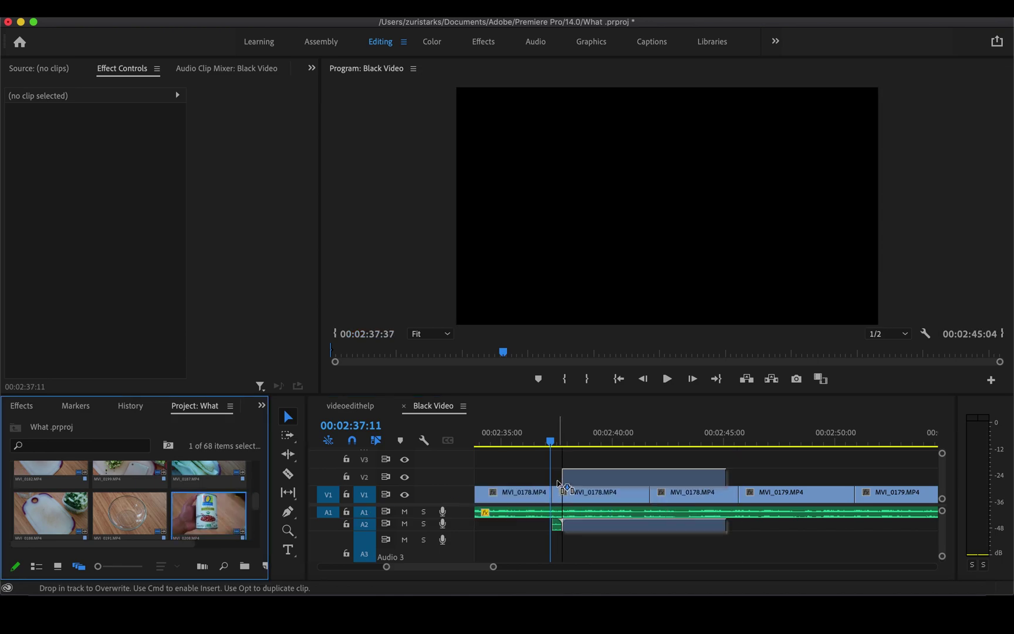
left_click_drag(564, 484, 559, 467)
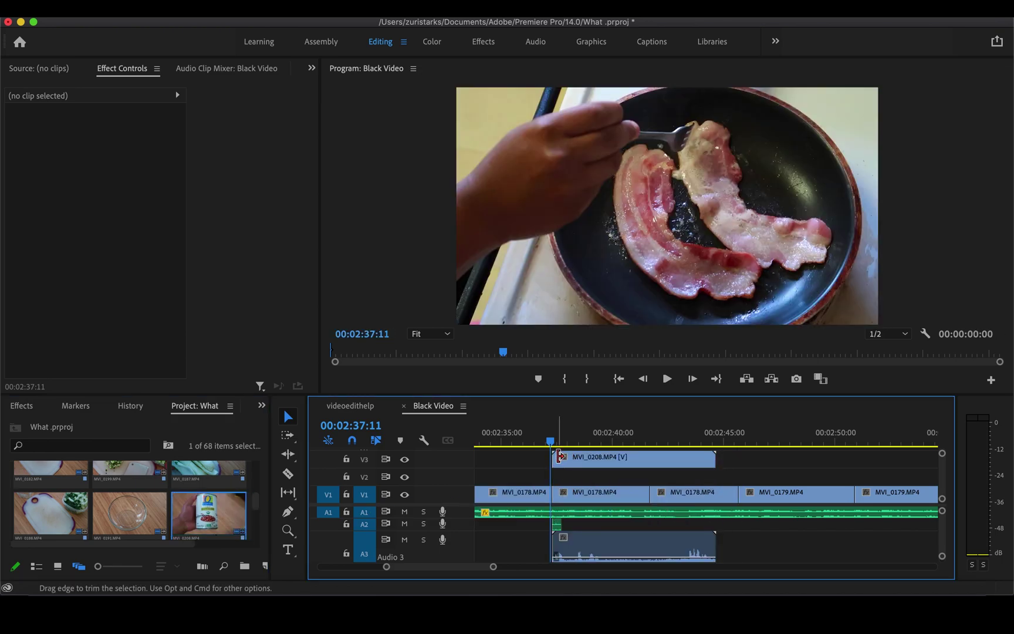
left_click(575, 461)
Unlink MVI_0208's audio from its video and select the A3 audio alone.
left_click(564, 457)
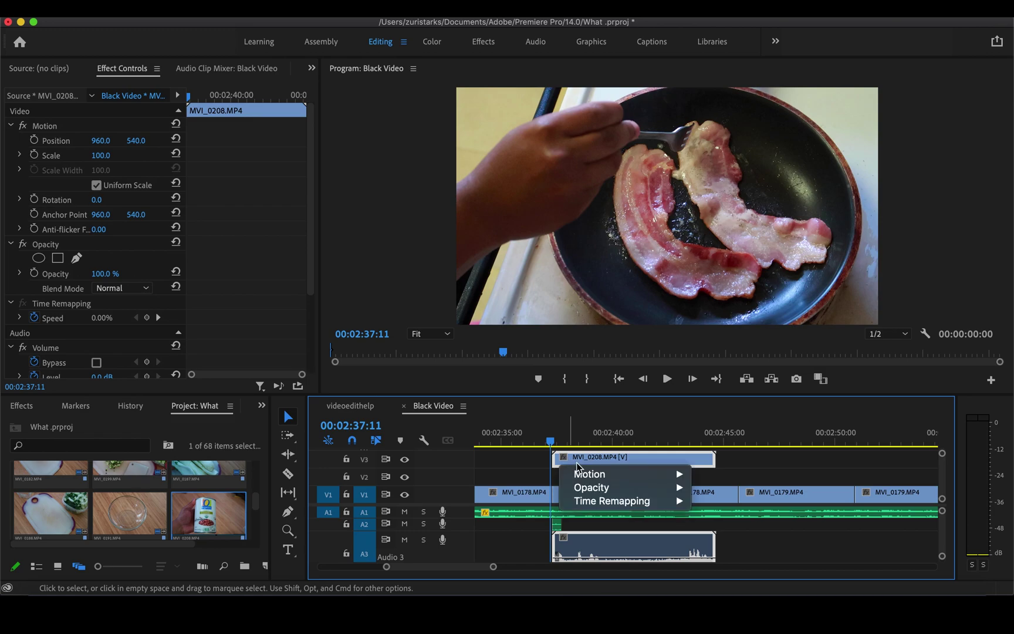
left_click(590, 463)
right_click(590, 463)
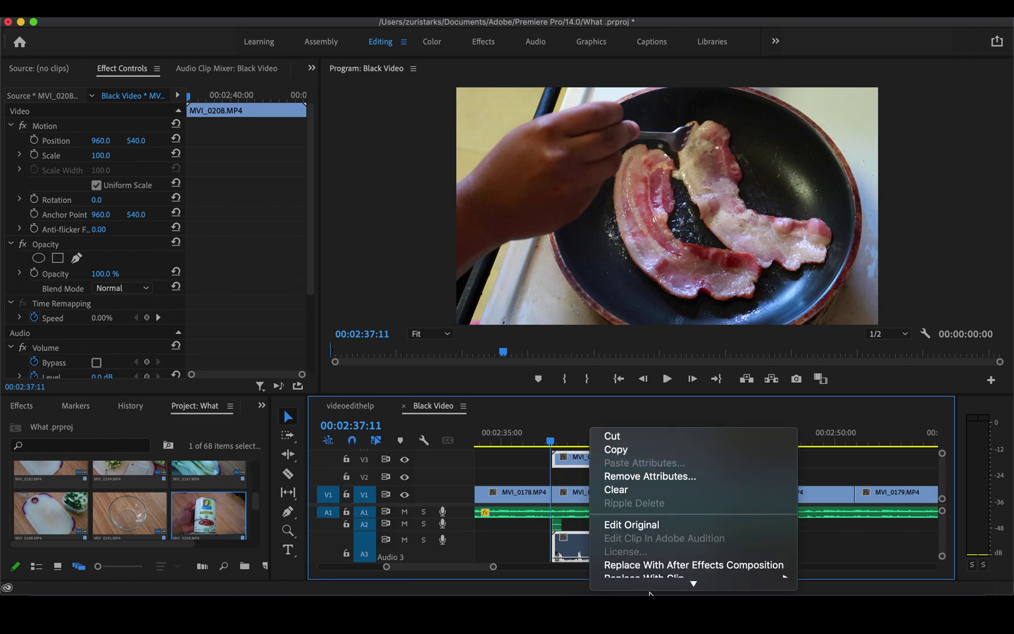
left_click(627, 507)
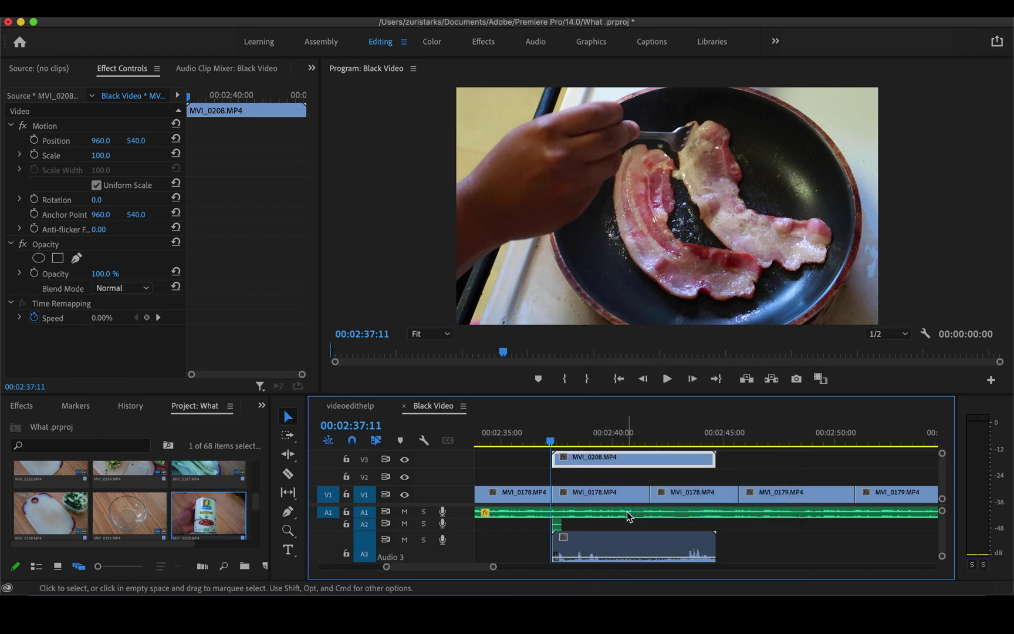
left_click(603, 546)
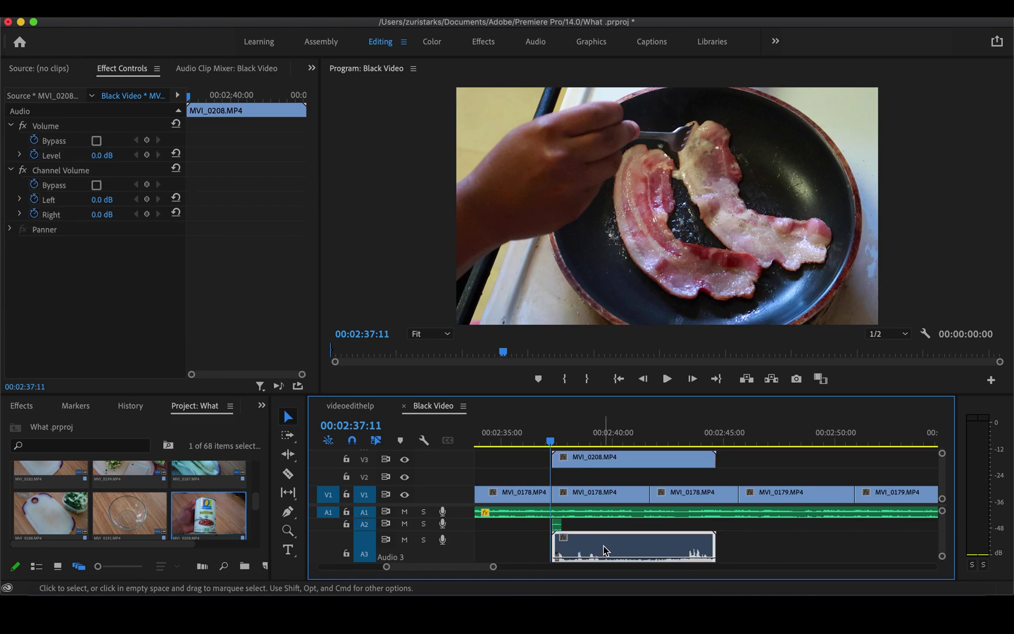
Realign the A3 audio under MVI_0208, move the video to V2, and preview.
mouse_move(603, 545)
left_mouse_down()
mouse_move(750, 548)
mouse_move(586, 548)
left_mouse_up()
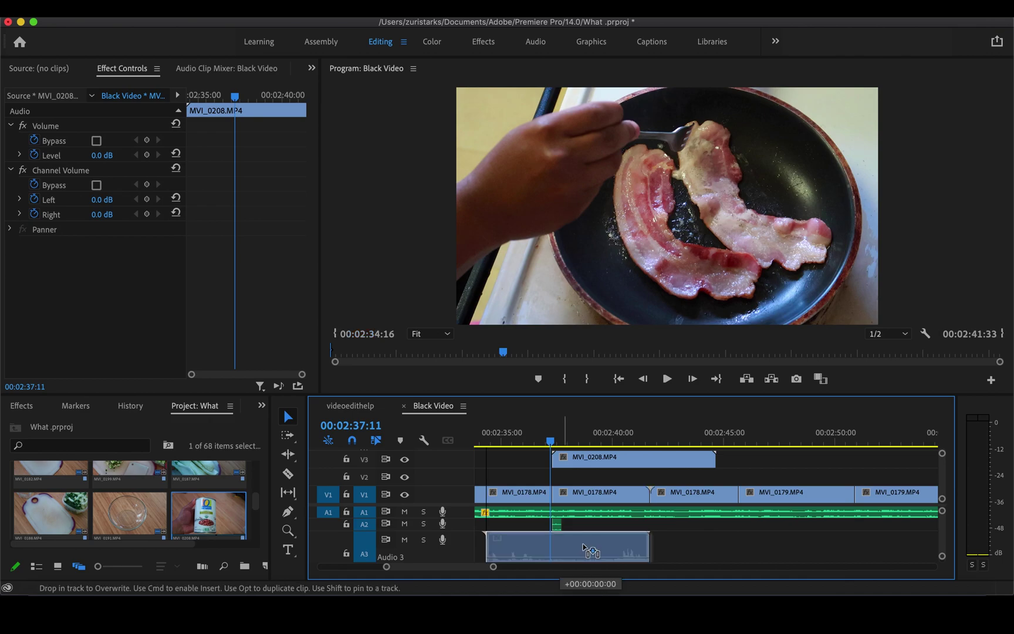
mouse_move(587, 549)
left_mouse_down()
mouse_move(634, 550)
mouse_move(634, 559)
left_mouse_up()
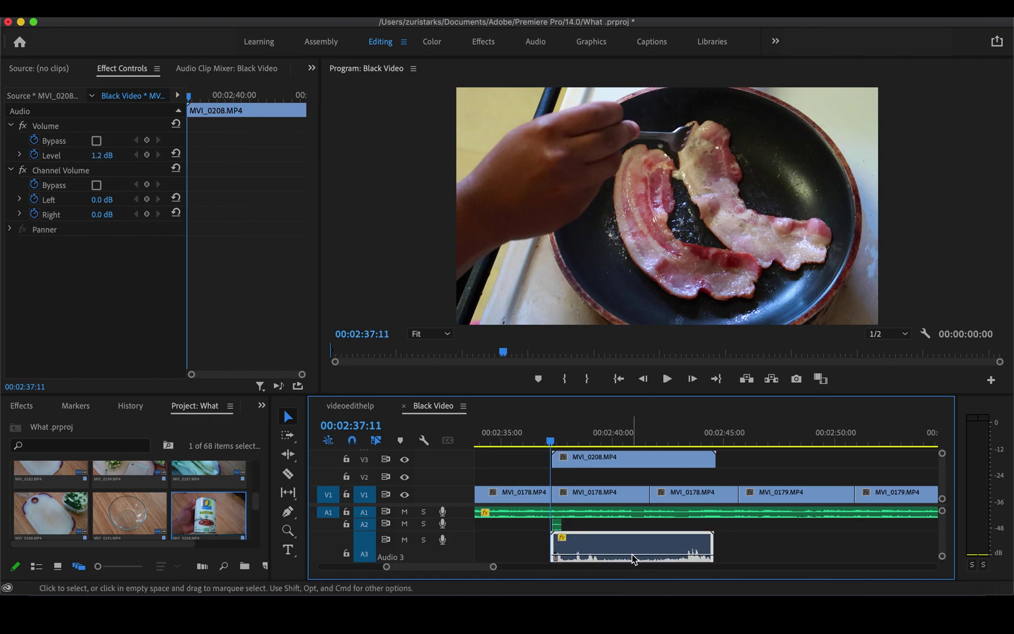
left_click_drag(621, 460, 619, 473)
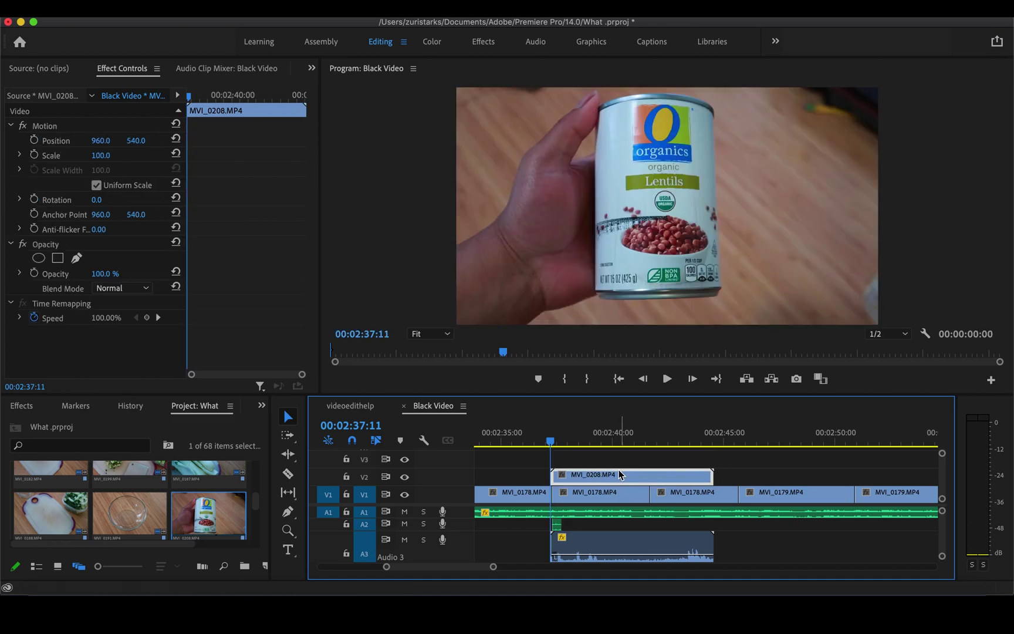
key("space")
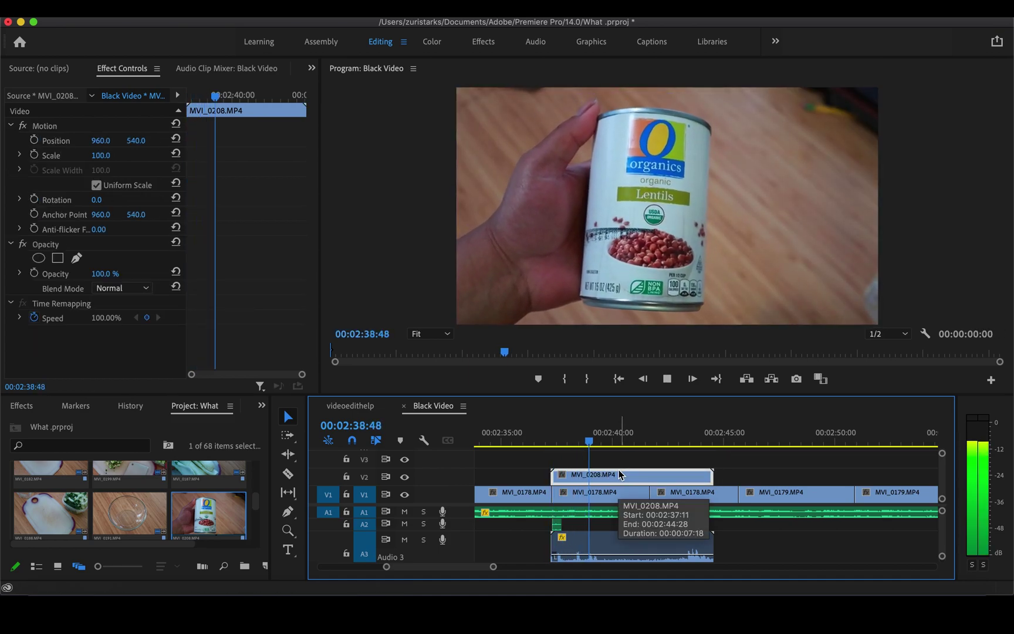
key("space")
Delete MVI_0208 from V2 and its audio from A3, playhead back to 00:02:37:11.
left_click(614, 546)
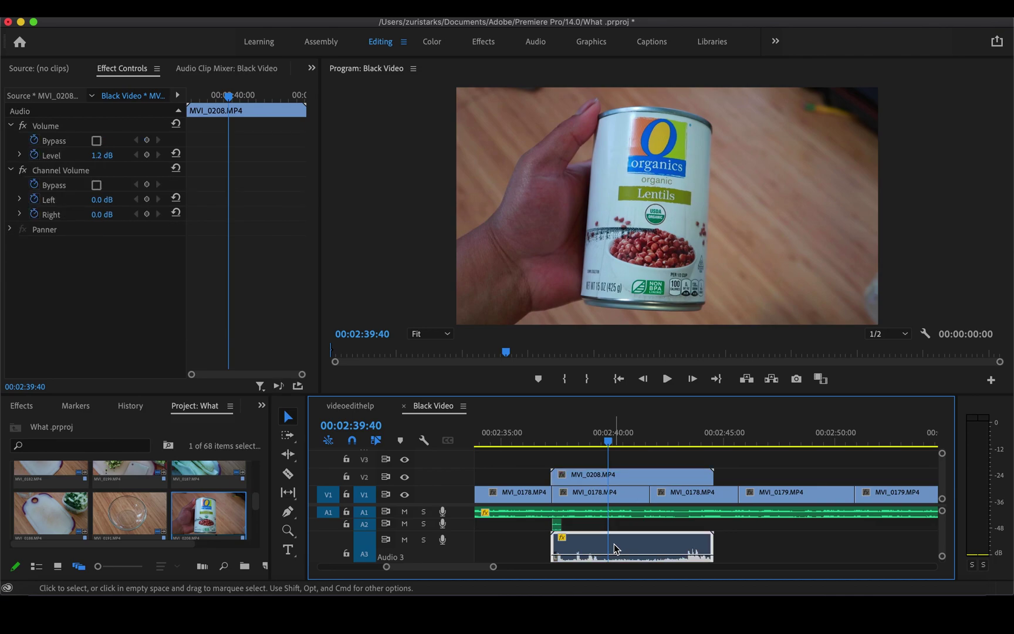
left_click(597, 476)
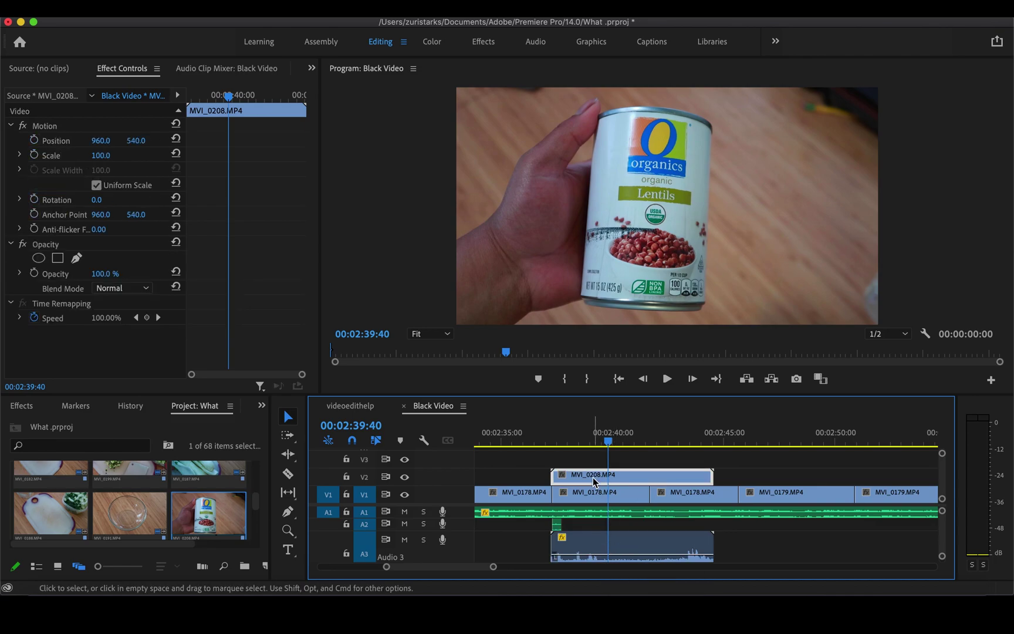
key("Delete")
left_click(602, 537)
key("Delete")
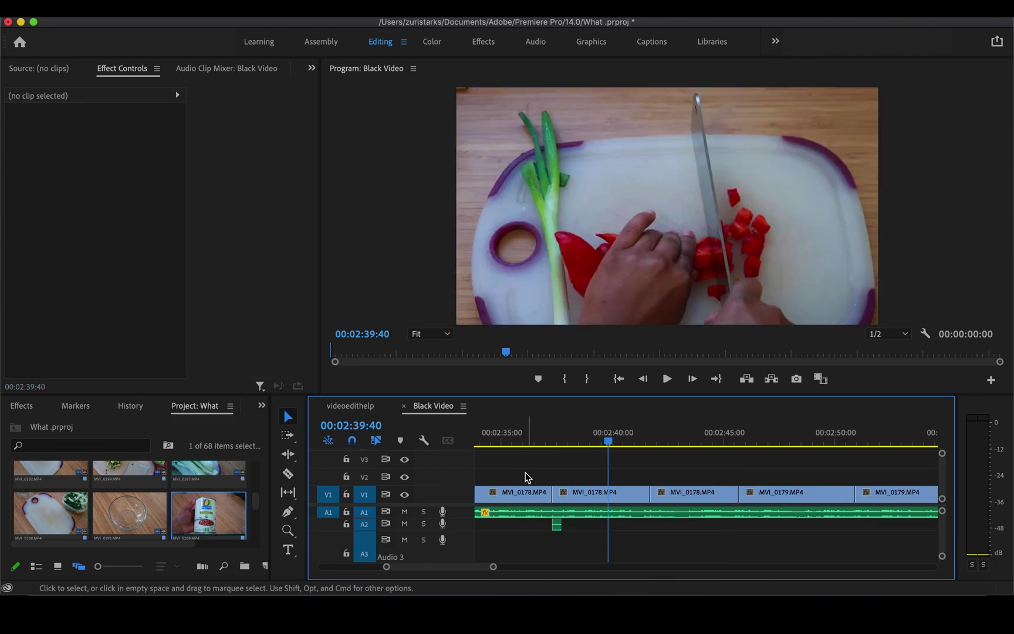
left_click_drag(609, 442, 552, 443)
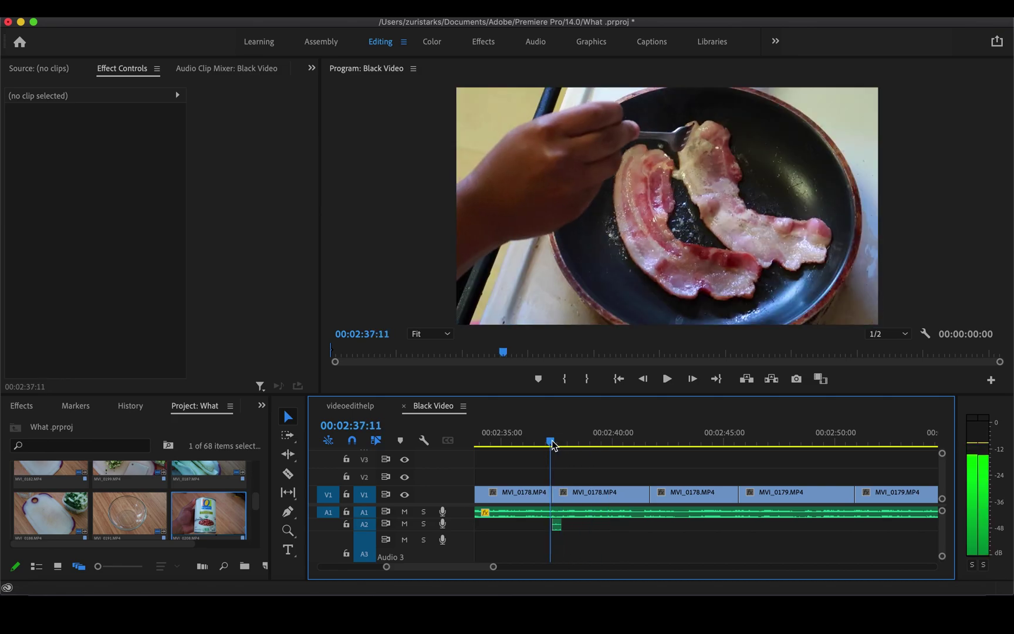